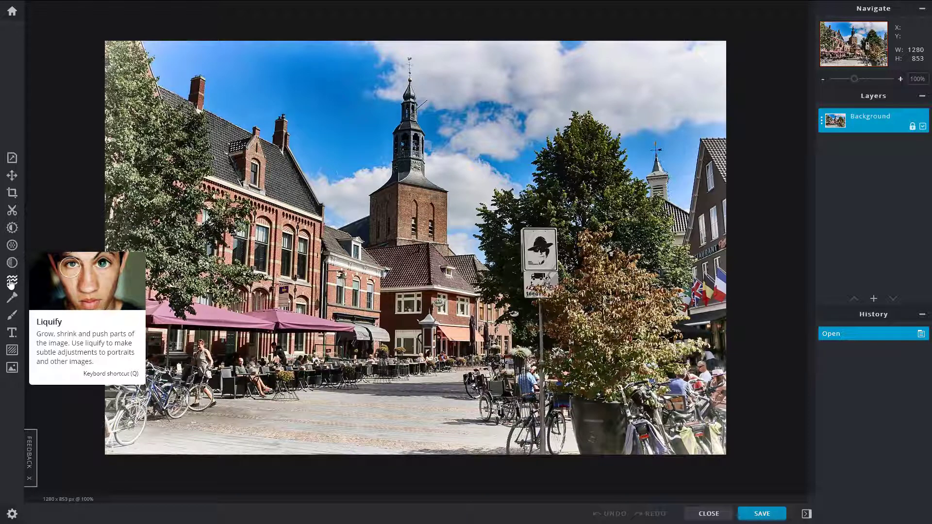
# Warp the church spire into a zigzag with Liquify's Push tool at 50 px, and nudge the brick building's chimney
pyautogui.click(11, 281)
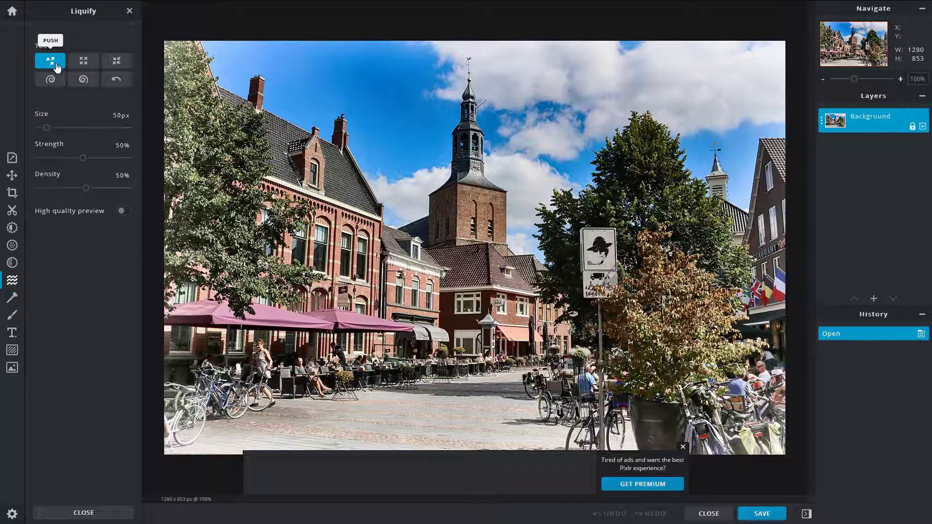
pyautogui.click(683, 448)
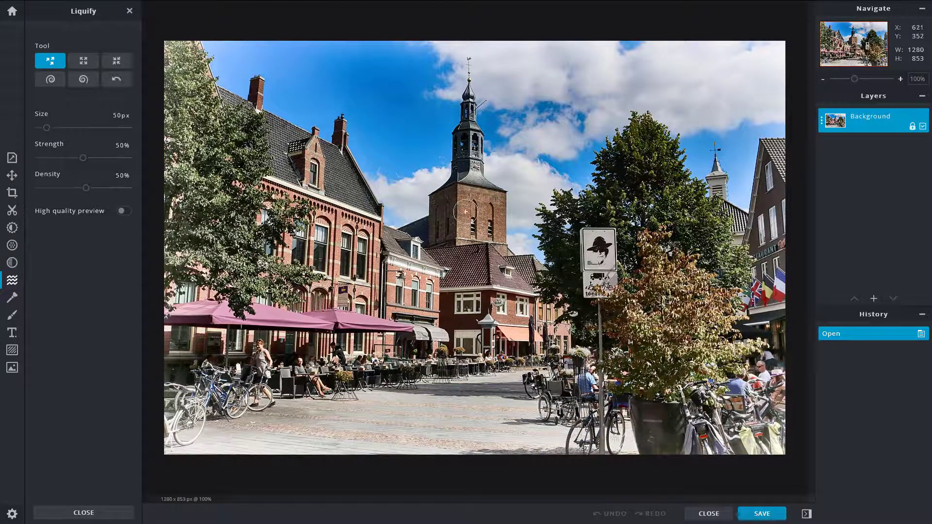
pyautogui.moveTo(449, 157)
pyautogui.mouseDown()
pyautogui.moveTo(508, 149)
pyautogui.moveTo(482, 116)
pyautogui.moveTo(440, 127)
pyautogui.moveTo(446, 162)
pyautogui.moveTo(486, 150)
pyautogui.moveTo(484, 125)
pyautogui.moveTo(428, 138)
pyautogui.moveTo(493, 145)
pyautogui.moveTo(416, 129)
pyautogui.mouseUp()
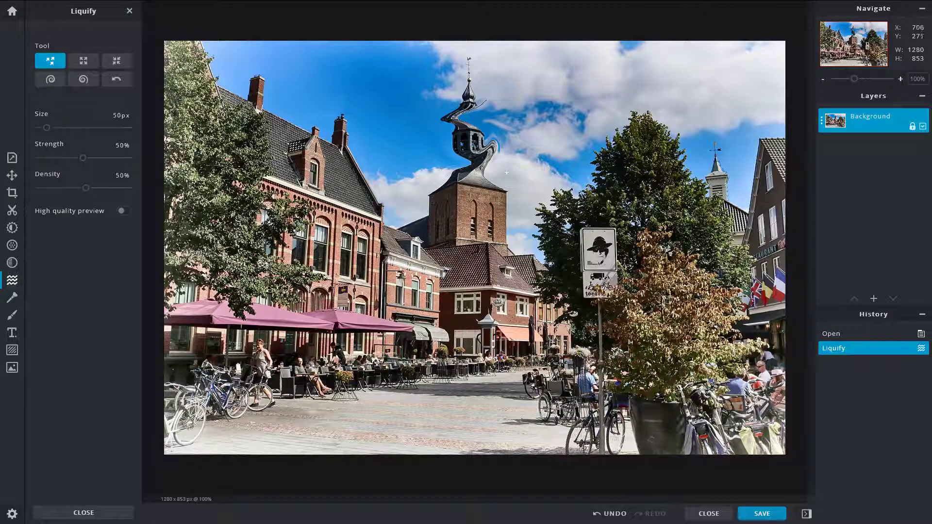
pyautogui.moveTo(441, 139)
pyautogui.mouseDown()
pyautogui.moveTo(479, 137)
pyautogui.moveTo(421, 150)
pyautogui.moveTo(473, 144)
pyautogui.moveTo(447, 165)
pyautogui.moveTo(470, 158)
pyautogui.moveTo(455, 156)
pyautogui.moveTo(465, 146)
pyautogui.moveTo(450, 154)
pyautogui.moveTo(467, 147)
pyautogui.moveTo(455, 130)
pyautogui.mouseUp()
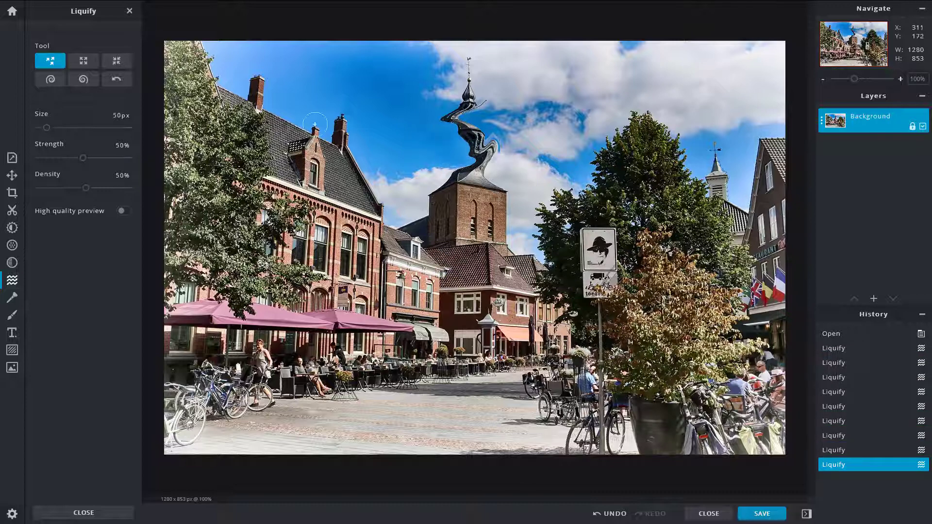
pyautogui.moveTo(352, 123); pyautogui.dragTo(349, 121)
pyautogui.moveTo(350, 124); pyautogui.dragTo(350, 122)
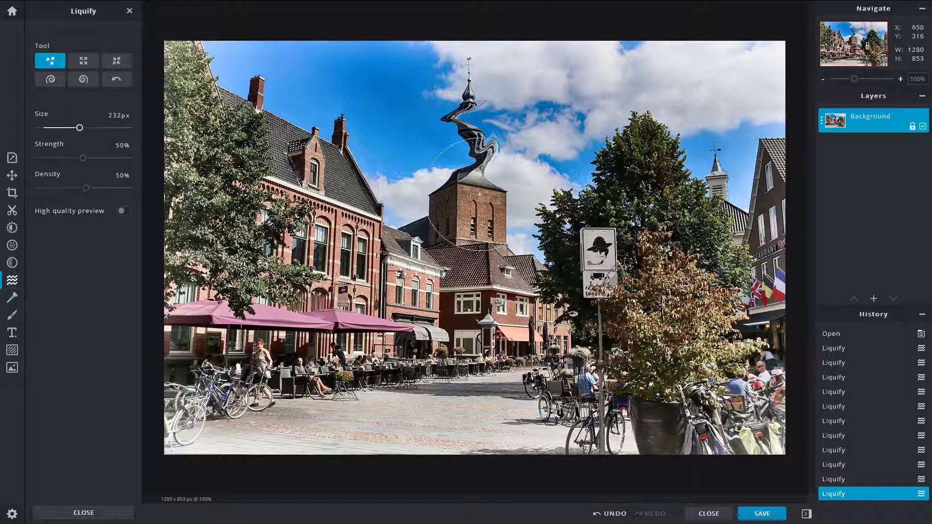
# Enlarge the Push brush to 232 px, stretch the large green tree upward and warp the brick building's windows
pyautogui.moveTo(580, 190)
pyautogui.mouseDown()
pyautogui.moveTo(588, 182)
pyautogui.moveTo(568, 212)
pyautogui.mouseUp()
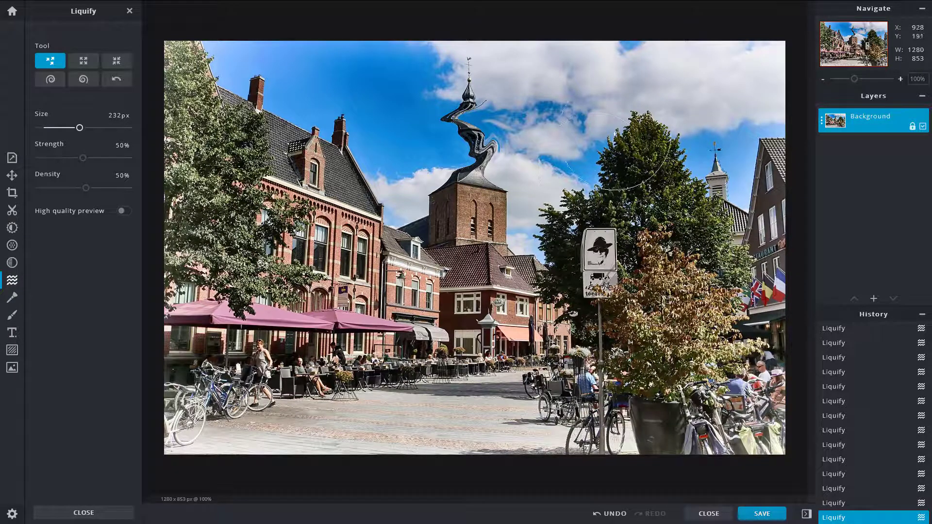
pyautogui.moveTo(641, 134)
pyautogui.mouseDown()
pyautogui.moveTo(644, 116)
pyautogui.moveTo(664, 127)
pyautogui.moveTo(653, 108)
pyautogui.mouseUp()
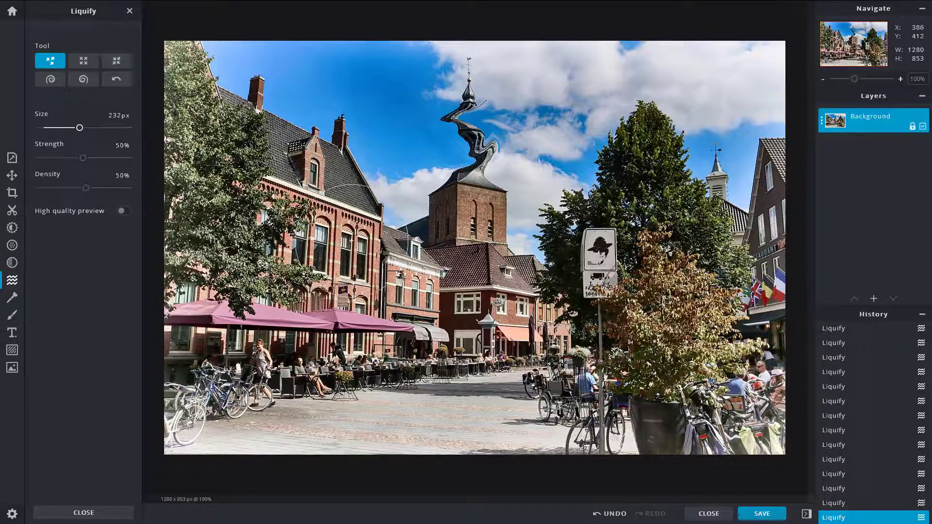
pyautogui.moveTo(343, 241)
pyautogui.mouseDown()
pyautogui.moveTo(365, 244)
pyautogui.moveTo(322, 250)
pyautogui.mouseUp()
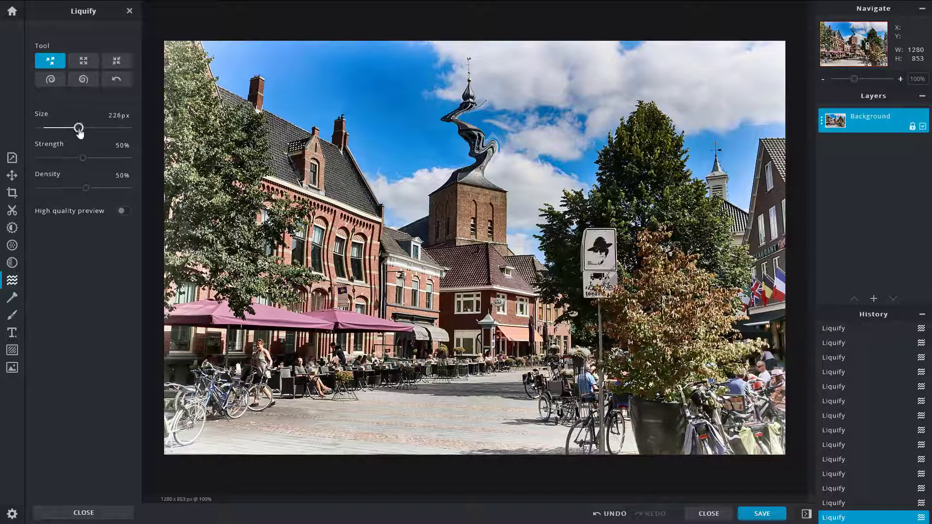
# Try Push at 226 px on the brick building's roof and facade with 100% and 14% strength, and with 100% and 0% density
pyautogui.moveTo(89, 161); pyautogui.dragTo(128, 158)
pyautogui.moveTo(339, 184)
pyautogui.mouseDown()
pyautogui.moveTo(364, 201)
pyautogui.moveTo(302, 206)
pyautogui.moveTo(370, 205)
pyautogui.mouseUp()
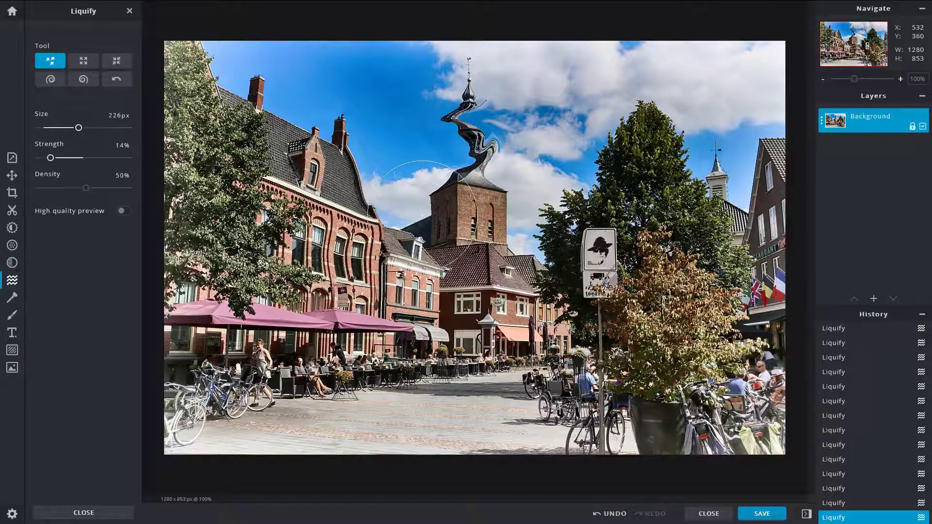
pyautogui.moveTo(87, 189); pyautogui.dragTo(129, 189)
pyautogui.moveTo(358, 212)
pyautogui.mouseDown()
pyautogui.moveTo(315, 214)
pyautogui.moveTo(386, 218)
pyautogui.moveTo(307, 220)
pyautogui.moveTo(281, 189)
pyautogui.moveTo(321, 195)
pyautogui.moveTo(301, 218)
pyautogui.moveTo(296, 185)
pyautogui.mouseUp()
pyautogui.moveTo(33, 195); pyautogui.dragTo(31, 195)
pyautogui.moveTo(327, 209)
pyautogui.mouseDown()
pyautogui.moveTo(361, 211)
pyautogui.moveTo(347, 181)
pyautogui.moveTo(294, 167)
pyautogui.moveTo(258, 193)
pyautogui.moveTo(302, 217)
pyautogui.mouseUp()
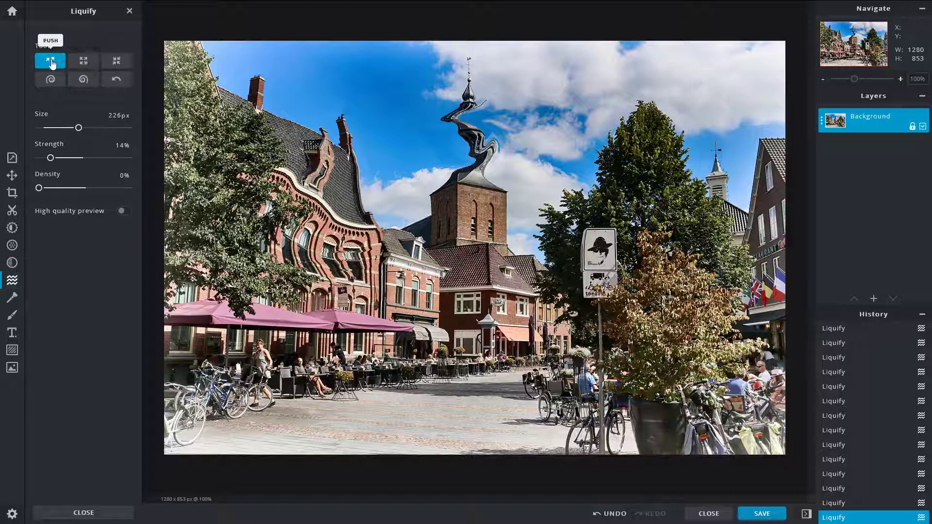
# Push the brick building's dormer and facade sideways, and set the strength to 48% and density to 45%
pyautogui.moveTo(295, 146); pyautogui.dragTo(355, 145)
pyautogui.moveTo(263, 195); pyautogui.dragTo(341, 202)
pyautogui.moveTo(67, 192); pyautogui.dragTo(83, 161)
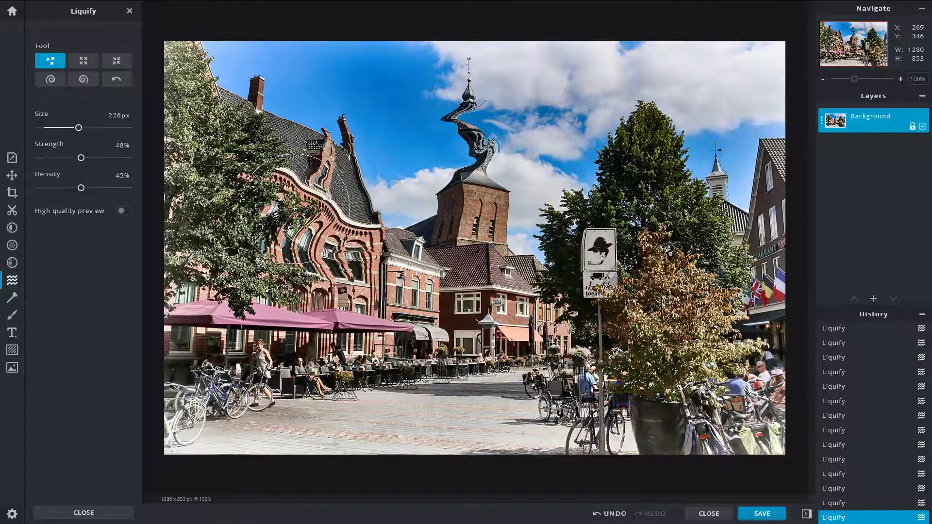
# Enlarge the street sign and the middle of the church spire with the Enlarge tool, ending on a 252 px brush
pyautogui.click(83, 62)
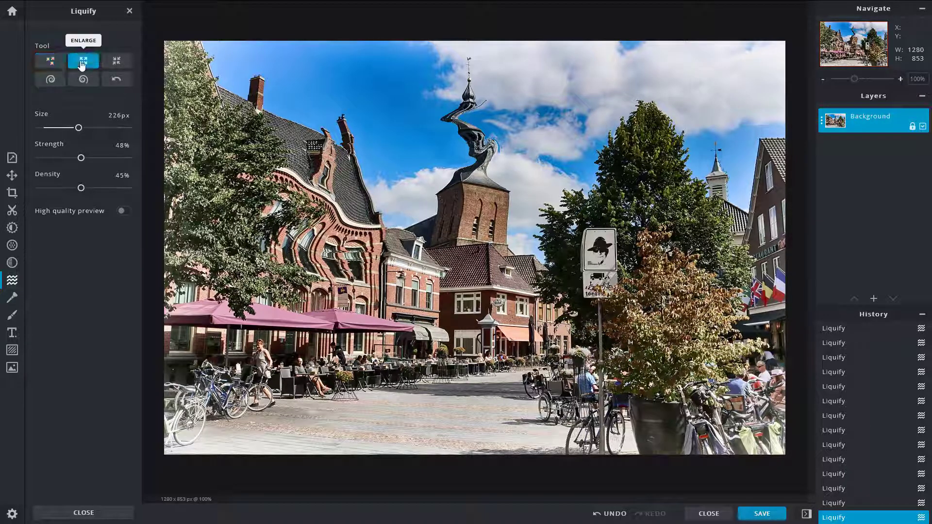
pyautogui.moveTo(591, 247); pyautogui.dragTo(598, 236)
pyautogui.moveTo(461, 145); pyautogui.dragTo(466, 155)
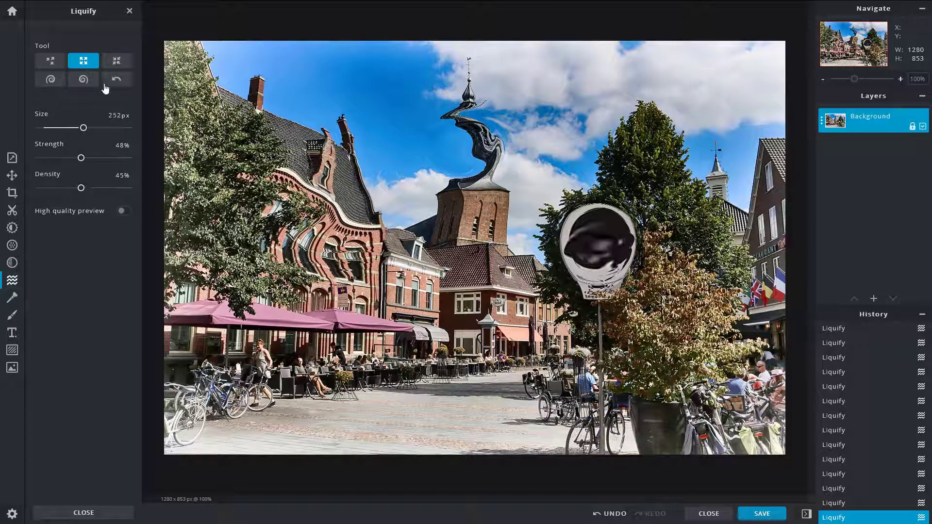
# Shrink the brick building's dormer, chimney and facade down to the umbrellas with the Shrink tool at 252 px
pyautogui.click(116, 60)
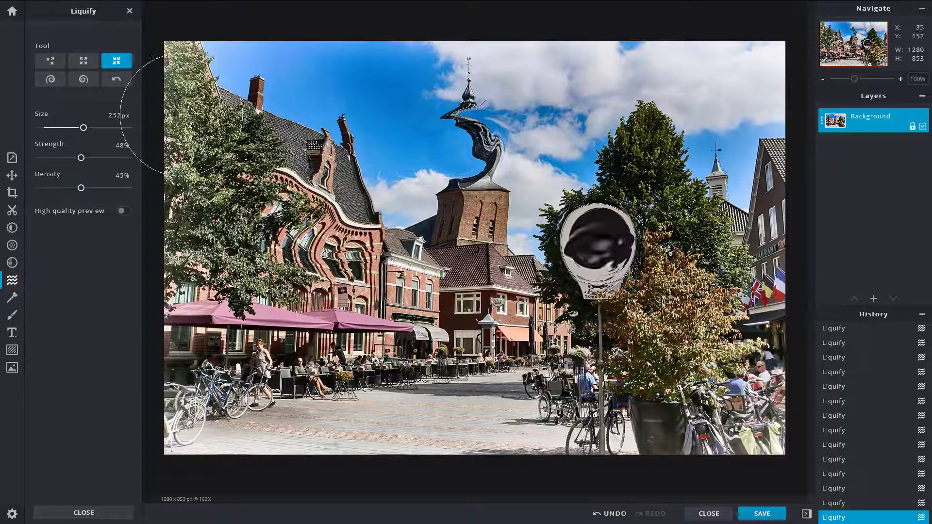
pyautogui.moveTo(335, 151); pyautogui.dragTo(324, 160)
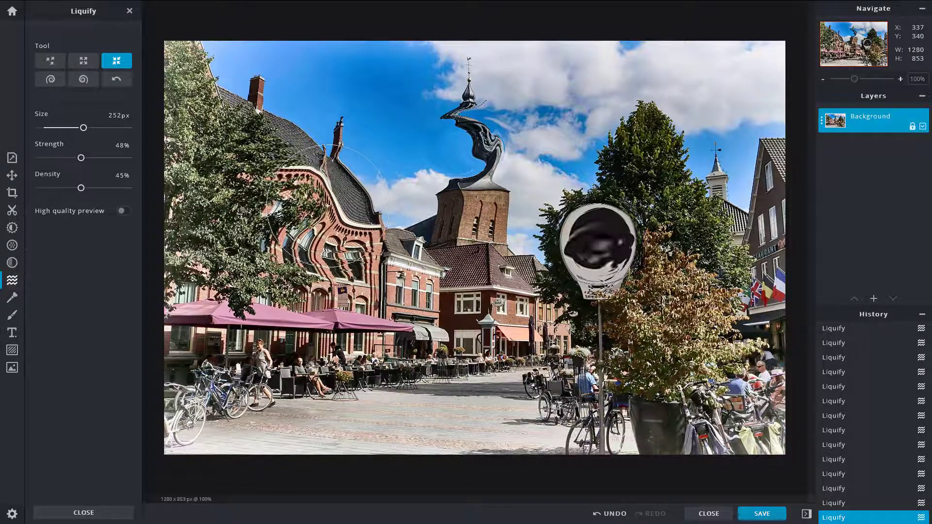
pyautogui.moveTo(288, 202); pyautogui.dragTo(305, 208)
pyautogui.moveTo(318, 142)
pyautogui.mouseDown()
pyautogui.moveTo(281, 184)
pyautogui.moveTo(296, 286)
pyautogui.moveTo(291, 344)
pyautogui.moveTo(258, 361)
pyautogui.mouseUp()
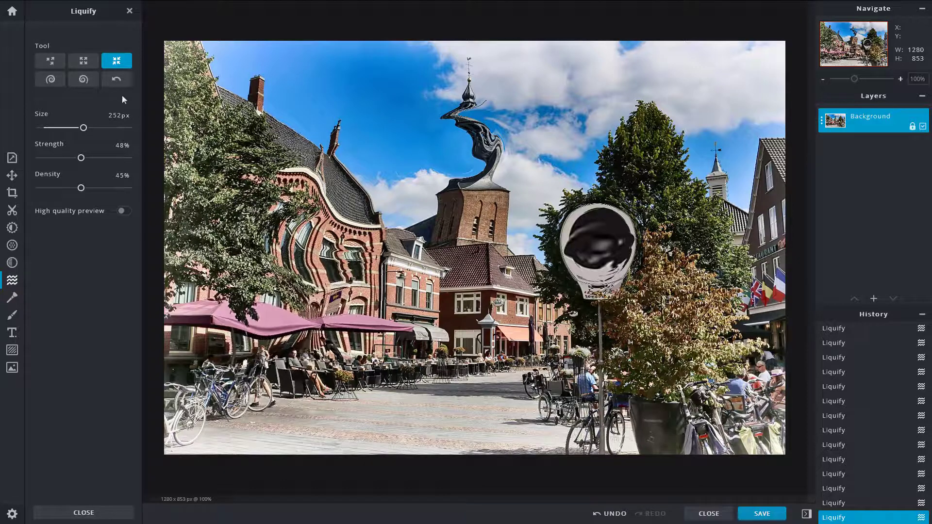
# Swirl the building fronts and street sign one way, and use Swirl Left on the tree and purple umbrellas
pyautogui.click(83, 61)
pyautogui.moveTo(598, 255)
pyautogui.mouseDown()
pyautogui.moveTo(619, 356)
pyautogui.moveTo(440, 360)
pyautogui.mouseUp()
pyautogui.click(52, 80)
pyautogui.moveTo(363, 253)
pyautogui.mouseDown()
pyautogui.moveTo(445, 288)
pyautogui.moveTo(464, 312)
pyautogui.moveTo(594, 351)
pyautogui.moveTo(621, 324)
pyautogui.moveTo(638, 250)
pyautogui.mouseUp()
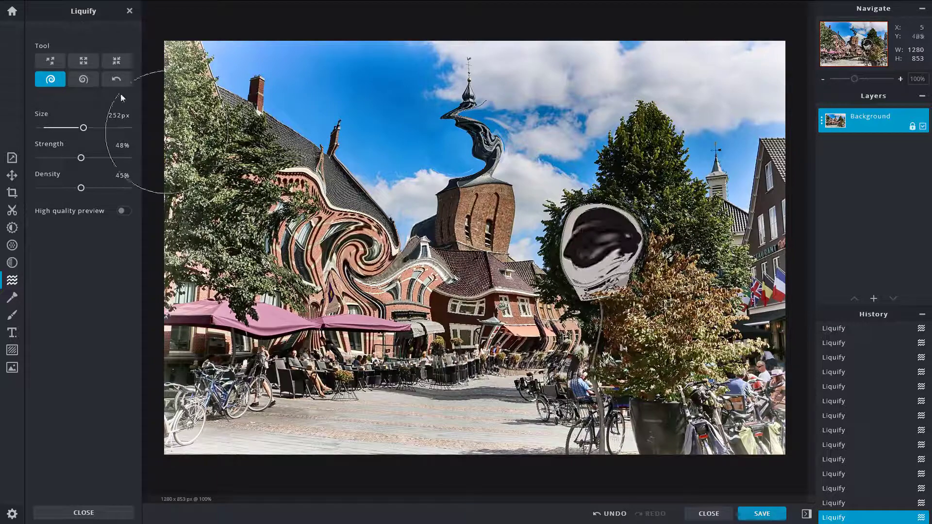
pyautogui.click(82, 79)
pyautogui.moveTo(291, 192)
pyautogui.mouseDown()
pyautogui.moveTo(267, 218)
pyautogui.moveTo(260, 281)
pyautogui.moveTo(318, 346)
pyautogui.moveTo(427, 318)
pyautogui.mouseUp()
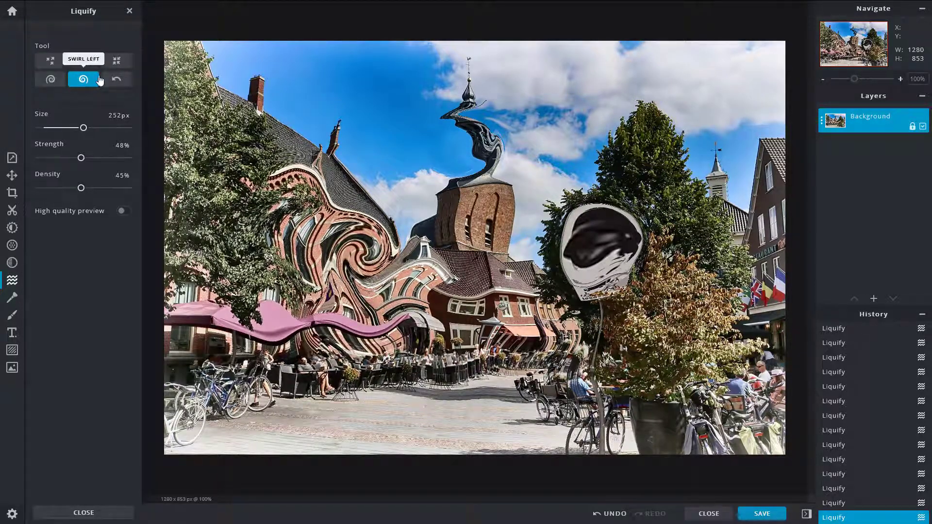
# Restore the distorted buildings, street sign and church tower with the Liquify restore tool at 100% strength
pyautogui.click(117, 79)
pyautogui.moveTo(296, 228)
pyautogui.mouseDown()
pyautogui.moveTo(369, 296)
pyautogui.moveTo(311, 252)
pyautogui.moveTo(229, 89)
pyautogui.moveTo(250, 351)
pyautogui.moveTo(330, 254)
pyautogui.mouseUp()
pyautogui.moveTo(82, 158); pyautogui.dragTo(128, 158)
pyautogui.moveTo(693, 259)
pyautogui.mouseDown()
pyautogui.moveTo(426, 128)
pyautogui.moveTo(202, 233)
pyautogui.moveTo(291, 359)
pyautogui.moveTo(333, 103)
pyautogui.moveTo(259, 137)
pyautogui.moveTo(626, 412)
pyautogui.moveTo(776, 240)
pyautogui.moveTo(485, 291)
pyautogui.moveTo(290, 343)
pyautogui.moveTo(623, 347)
pyautogui.moveTo(219, 229)
pyautogui.moveTo(655, 339)
pyautogui.moveTo(487, 177)
pyautogui.mouseUp()
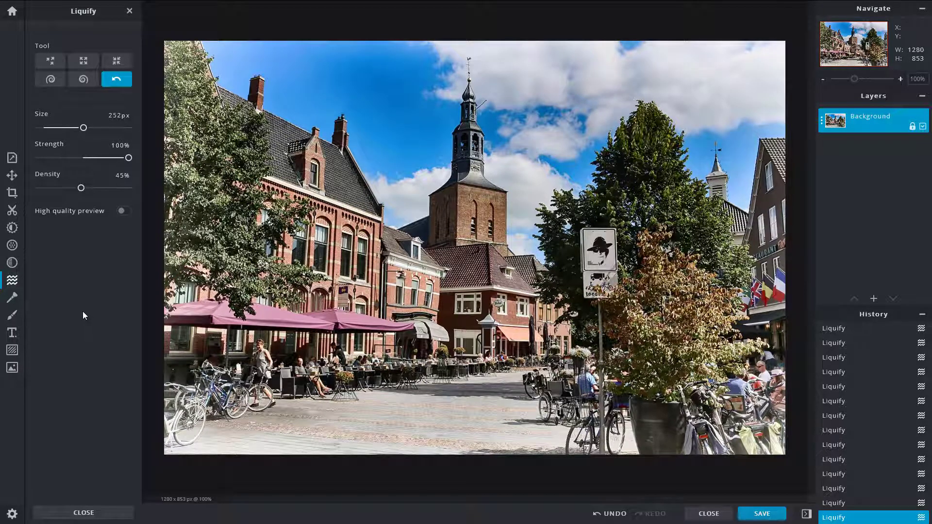
# Browse for the full-length portrait of the woman in a striped top and open it as a new document
pyautogui.click(12, 369)
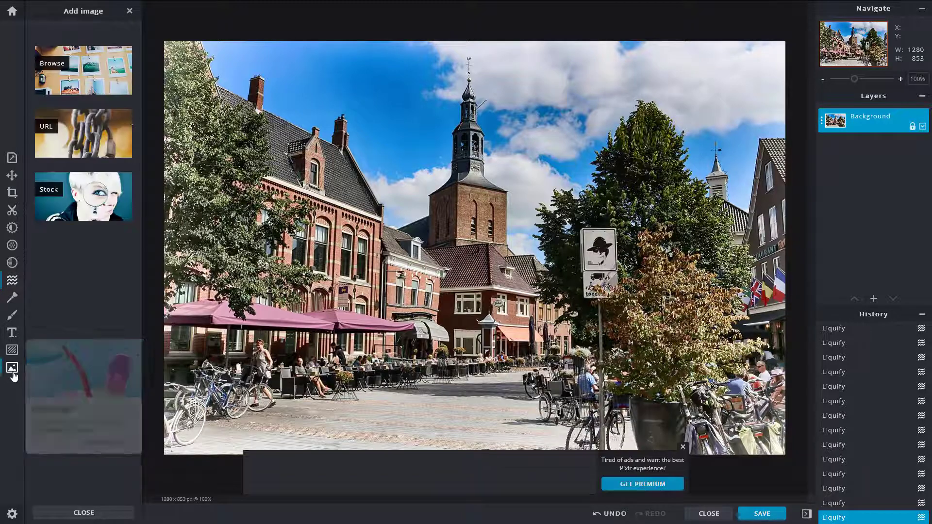
pyautogui.click(77, 65)
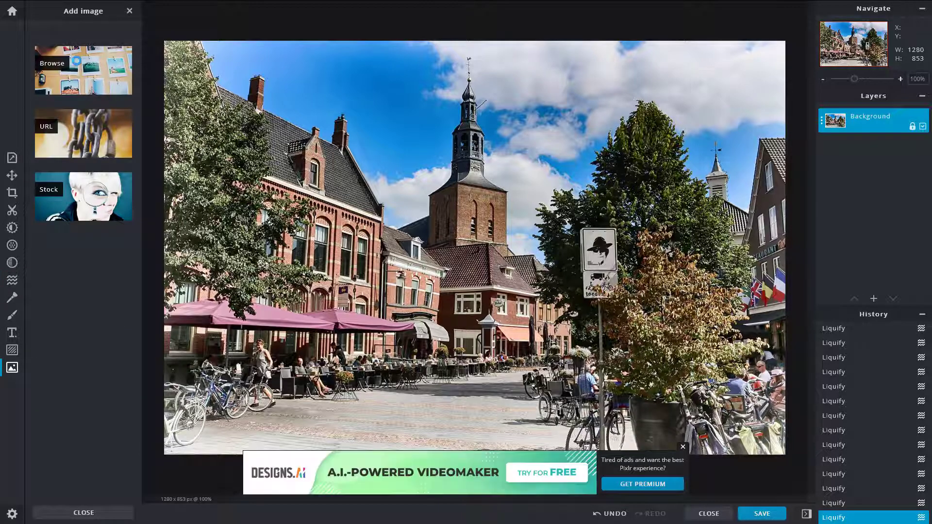
pyautogui.click(429, 77)
pyautogui.doubleClick(429, 77)
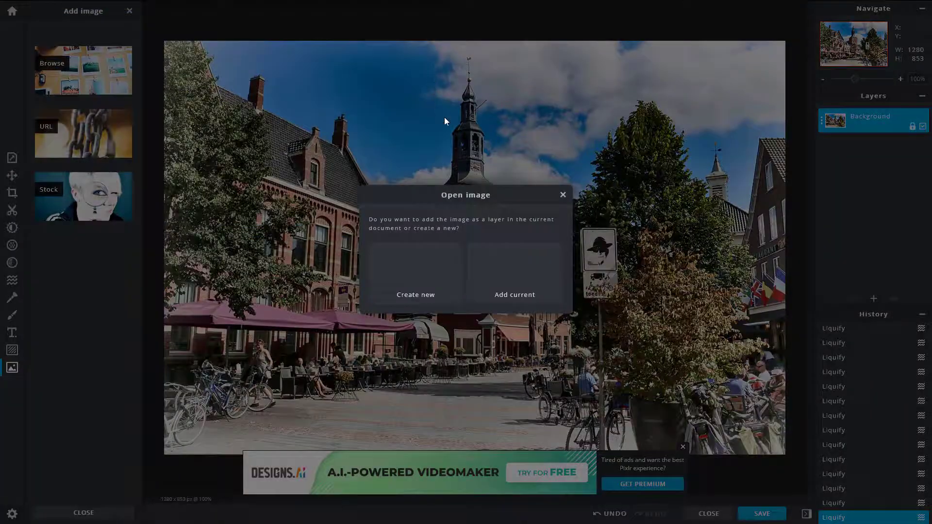
pyautogui.click(431, 267)
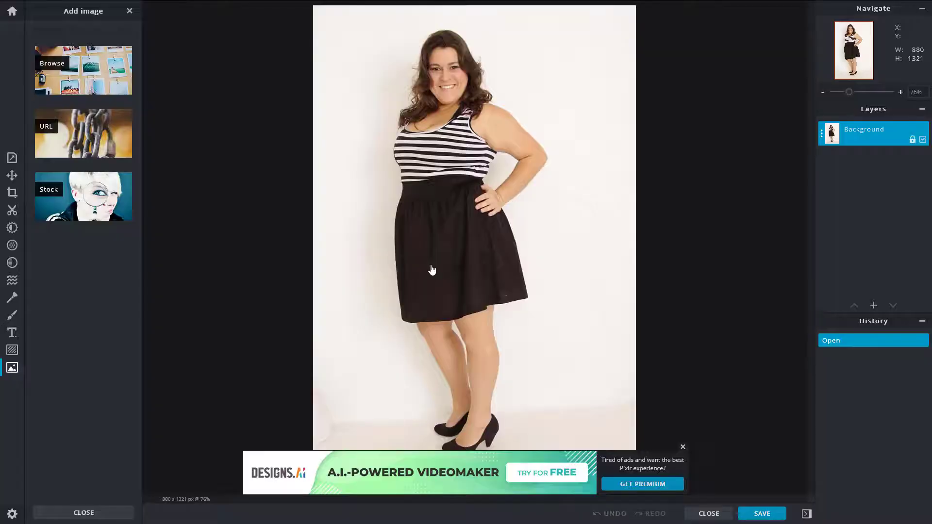
pyautogui.click(682, 448)
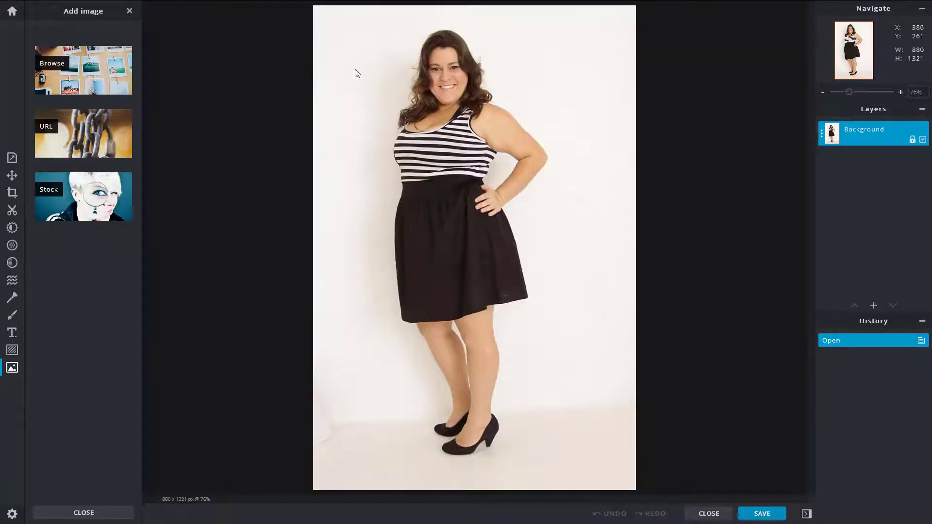
# Push the front edge of the woman's torso and skirt inward with Liquify at 312 px size and 48% strength
pyautogui.click(13, 281)
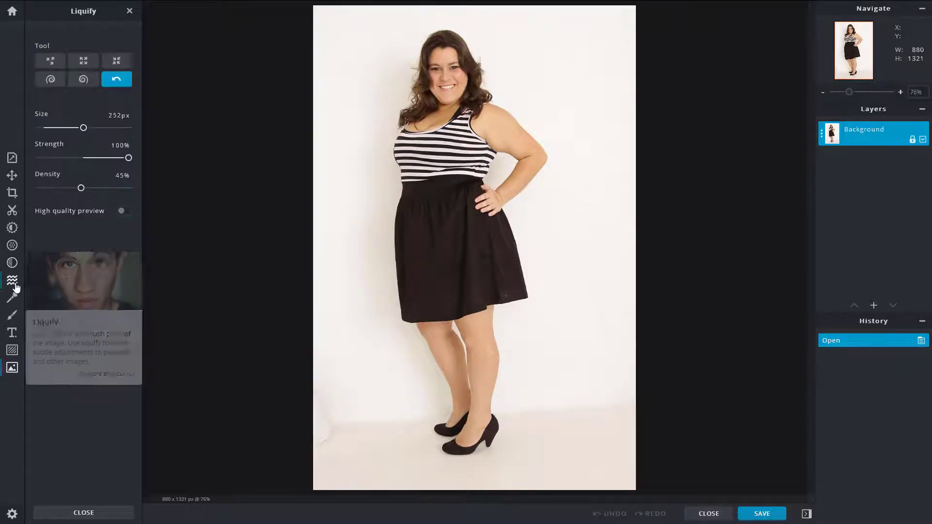
pyautogui.click(49, 65)
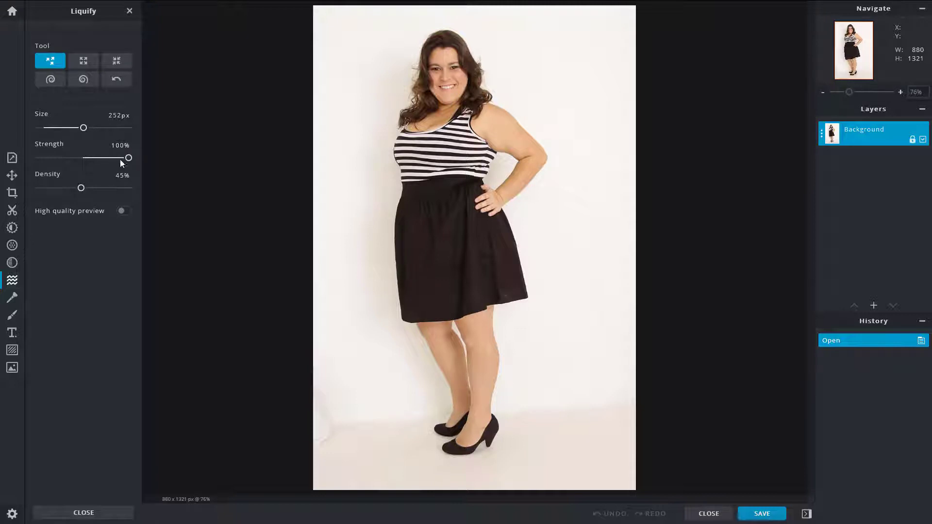
pyautogui.moveTo(80, 163); pyautogui.dragTo(81, 164)
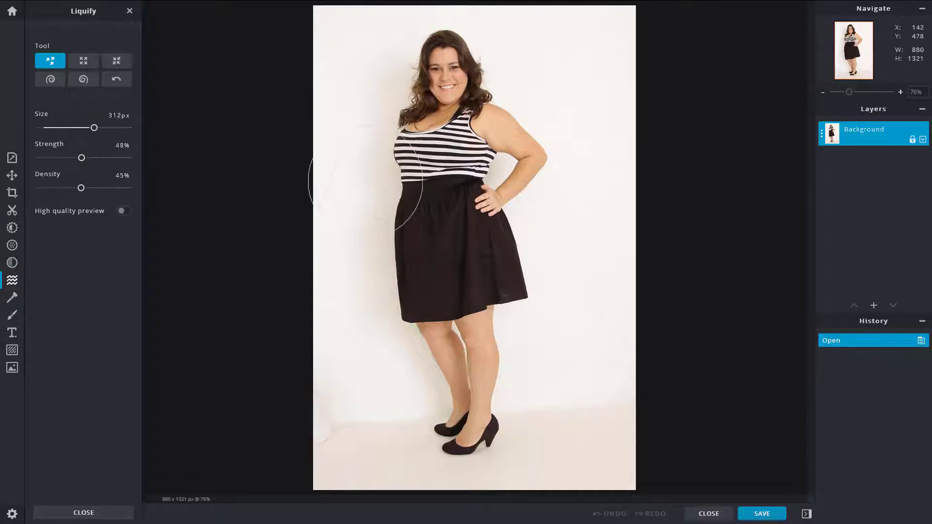
pyautogui.moveTo(372, 158); pyautogui.dragTo(381, 161)
pyautogui.moveTo(368, 201); pyautogui.dragTo(389, 203)
pyautogui.moveTo(368, 252); pyautogui.dragTo(386, 253)
pyautogui.moveTo(382, 217); pyautogui.dragTo(396, 220)
pyautogui.moveTo(384, 280); pyautogui.dragTo(399, 284)
pyautogui.moveTo(379, 238); pyautogui.dragTo(395, 241)
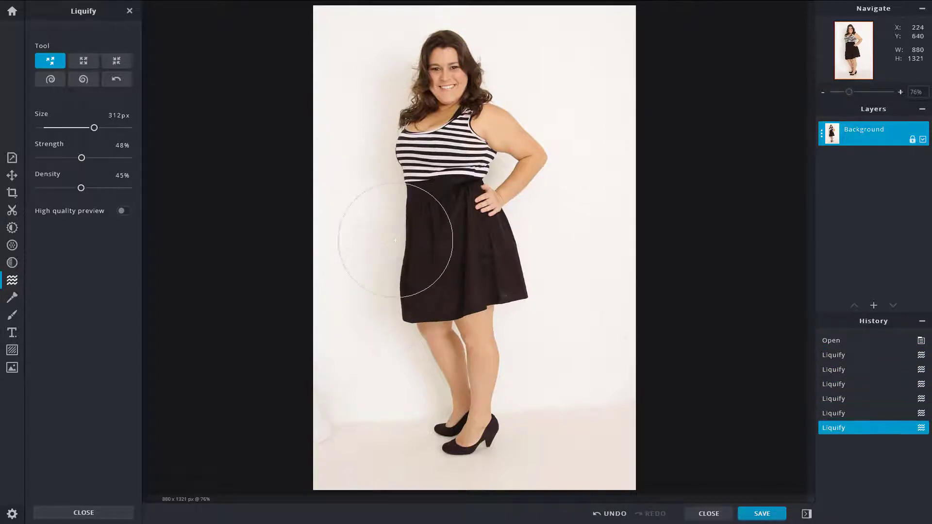
# Push the front edge of the woman's legs inward and further slim the front of her skirt and waist
pyautogui.moveTo(408, 338); pyautogui.dragTo(417, 339)
pyautogui.moveTo(409, 357); pyautogui.dragTo(418, 358)
pyautogui.moveTo(410, 370); pyautogui.dragTo(419, 372)
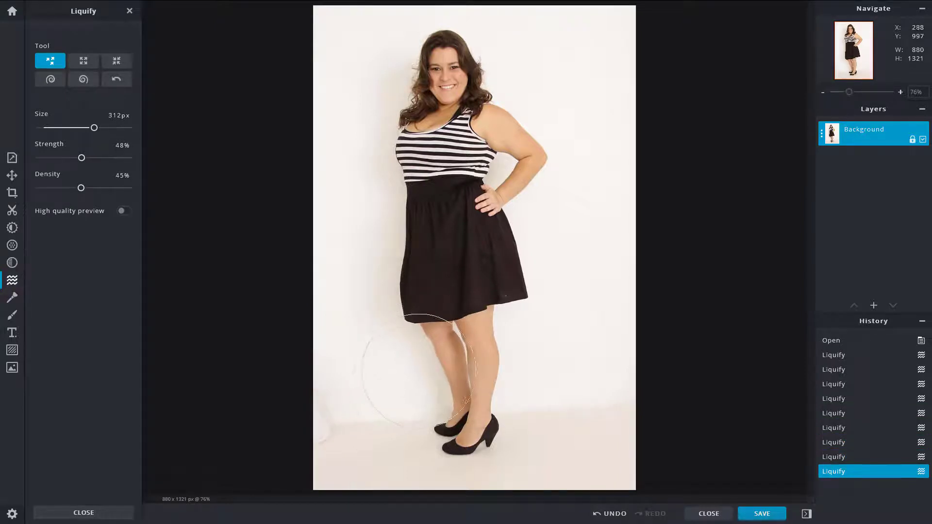
pyautogui.moveTo(406, 403); pyautogui.dragTo(417, 404)
pyautogui.moveTo(394, 291); pyautogui.dragTo(406, 293)
pyautogui.moveTo(376, 217); pyautogui.dragTo(398, 221)
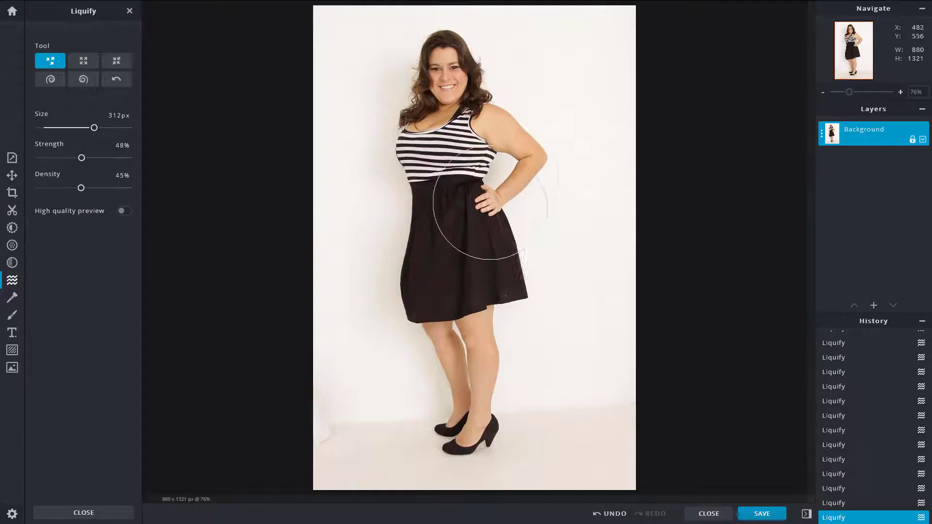
# Push in the back of the woman's waist, the rear edge of her skirt and the back of her leg
pyautogui.moveTo(495, 170); pyautogui.dragTo(490, 159)
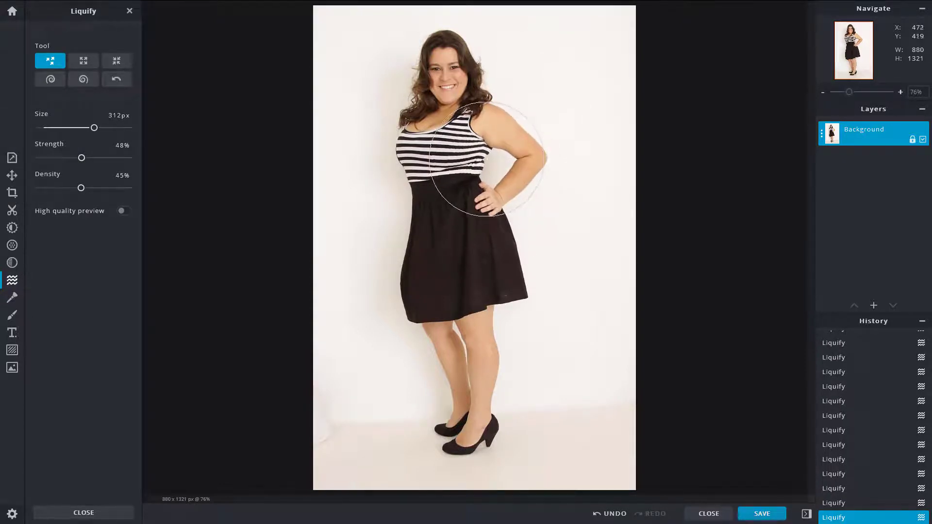
pyautogui.moveTo(530, 247)
pyautogui.mouseDown()
pyautogui.moveTo(541, 271)
pyautogui.moveTo(531, 275)
pyautogui.moveTo(548, 282)
pyautogui.moveTo(522, 295)
pyautogui.mouseUp()
pyautogui.moveTo(506, 347)
pyautogui.mouseDown()
pyautogui.moveTo(493, 346)
pyautogui.moveTo(506, 340)
pyautogui.moveTo(504, 401)
pyautogui.mouseUp()
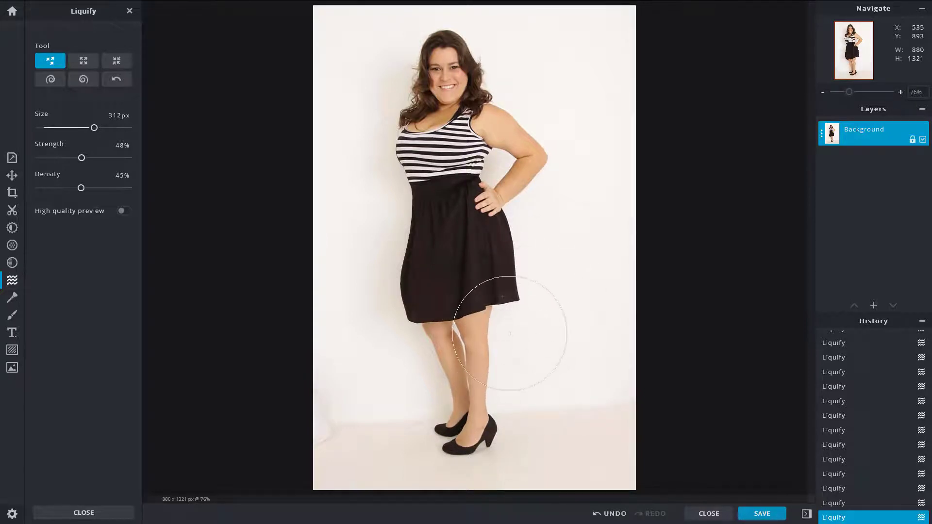
# Reduce the woman's head slightly with the Shrink tool and push the top of her hair down
pyautogui.click(116, 61)
pyautogui.click(442, 78)
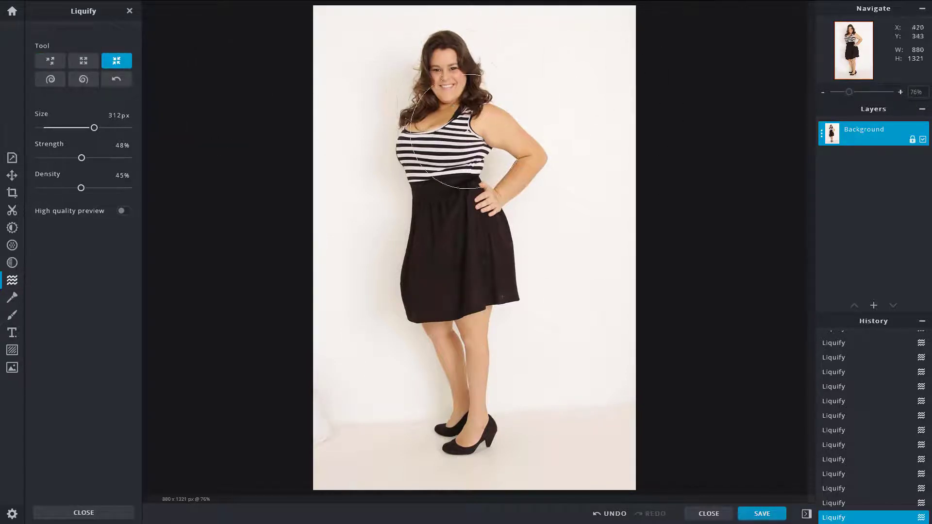
pyautogui.click(51, 61)
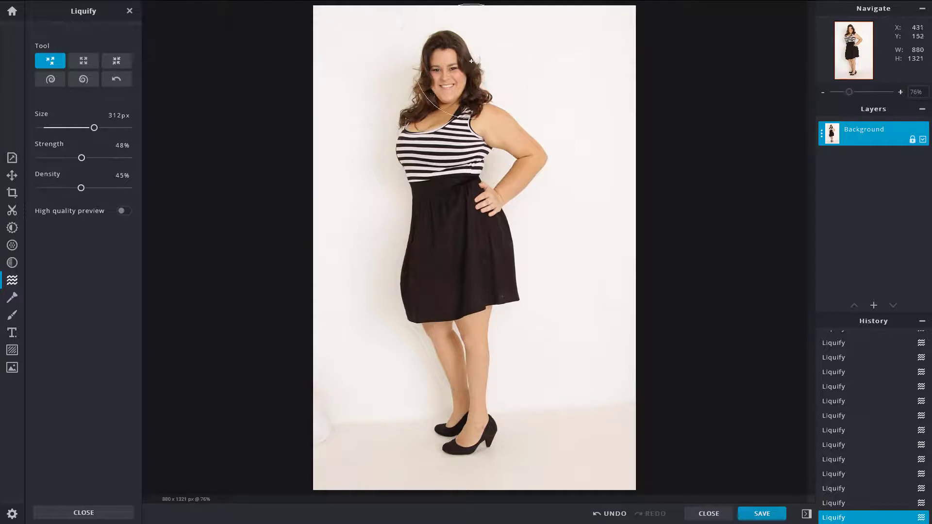
pyautogui.moveTo(445, 37); pyautogui.dragTo(444, 40)
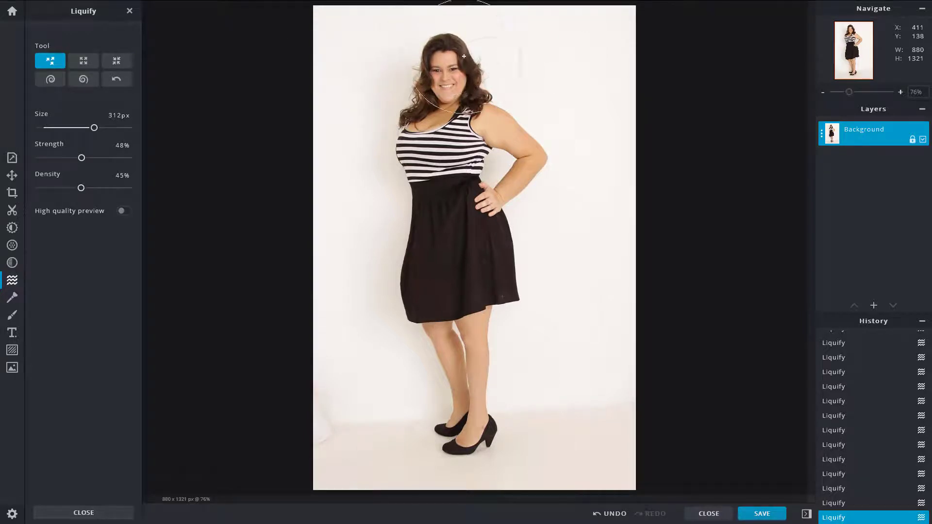
# Push the woman's upper arm, the back of her waist and the front of her bust and skirt inward
pyautogui.moveTo(515, 99); pyautogui.dragTo(513, 100)
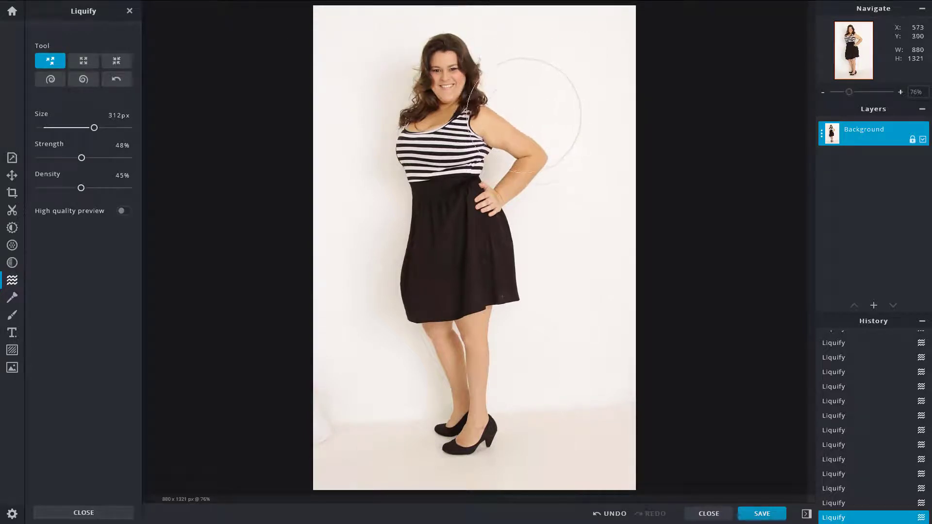
pyautogui.moveTo(483, 171)
pyautogui.mouseDown()
pyautogui.moveTo(467, 175)
pyautogui.moveTo(480, 178)
pyautogui.mouseUp()
pyautogui.moveTo(374, 143); pyautogui.dragTo(384, 163)
pyautogui.moveTo(389, 234)
pyautogui.mouseDown()
pyautogui.moveTo(381, 274)
pyautogui.moveTo(389, 279)
pyautogui.moveTo(394, 265)
pyautogui.moveTo(391, 275)
pyautogui.mouseUp()
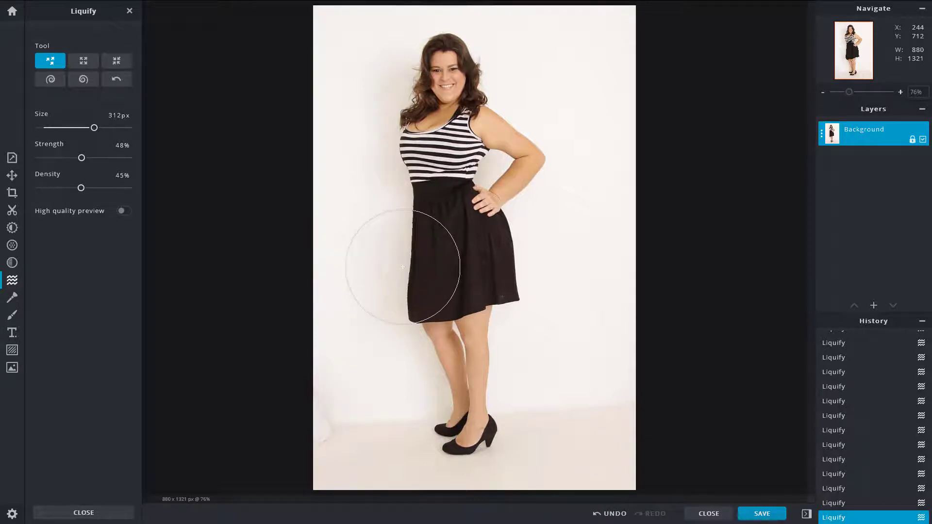
pyautogui.moveTo(491, 164); pyautogui.dragTo(480, 161)
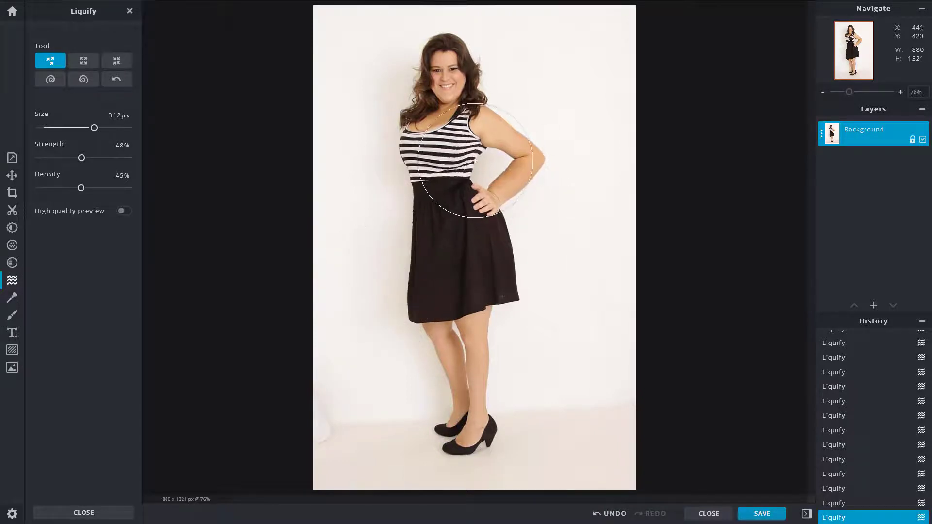
# Push the rear edge of the woman's skirt, her forearm and her elbow inward toward the body
pyautogui.moveTo(511, 230)
pyautogui.mouseDown()
pyautogui.moveTo(531, 269)
pyautogui.moveTo(526, 290)
pyautogui.mouseUp()
pyautogui.moveTo(542, 180); pyautogui.dragTo(530, 196)
pyautogui.moveTo(565, 154); pyautogui.dragTo(555, 163)
pyautogui.moveTo(526, 108); pyautogui.dragTo(524, 114)
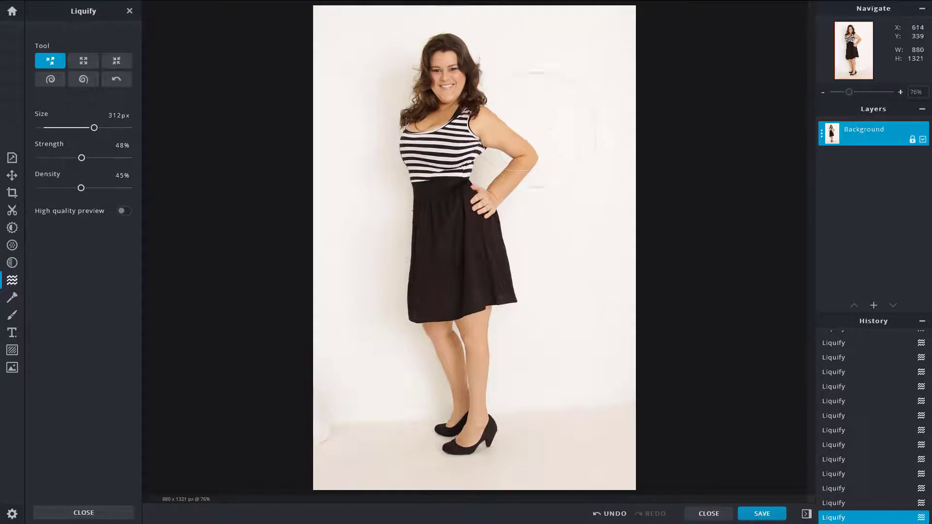
pyautogui.moveTo(542, 154); pyautogui.dragTo(543, 168)
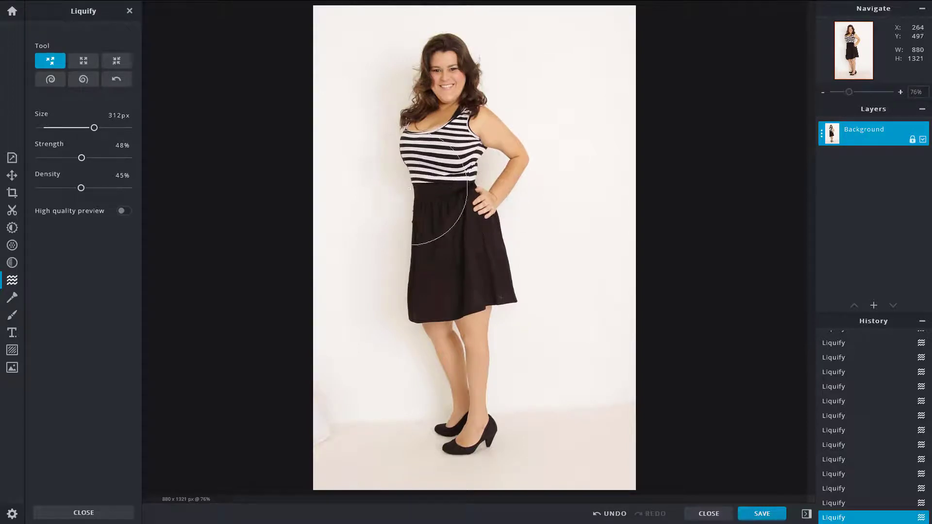
# Push the front of the woman's bust inward and the top of her hair slightly down
pyautogui.moveTo(422, 114); pyautogui.dragTo(428, 129)
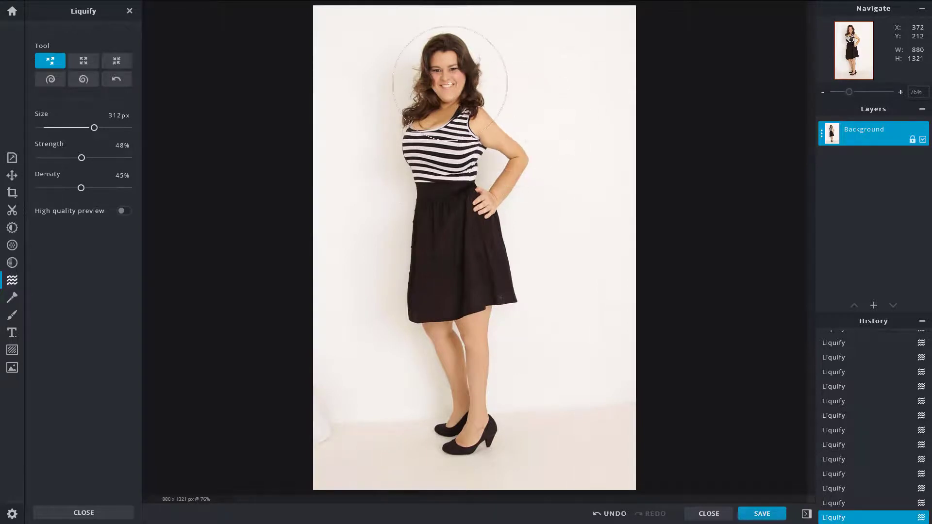
pyautogui.click(86, 66)
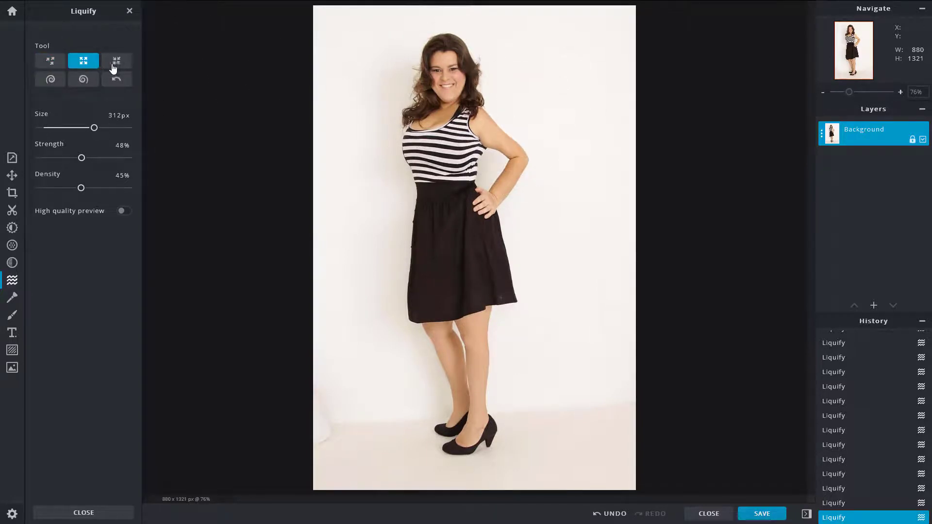
pyautogui.click(115, 64)
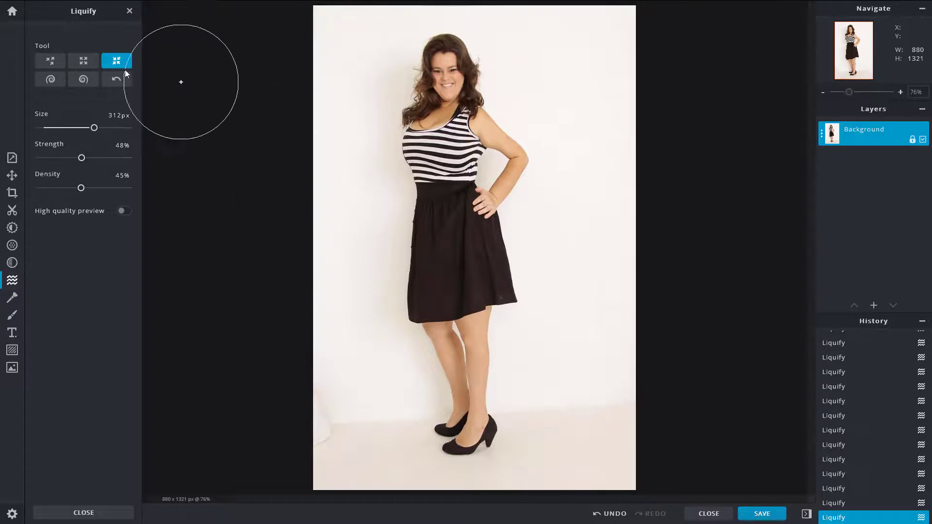
pyautogui.click(50, 61)
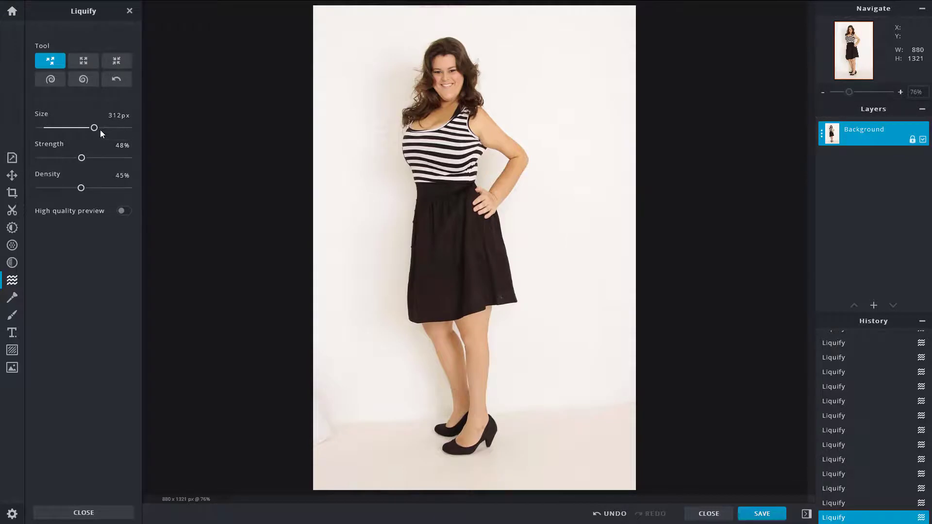
# Increase the Liquify size to 496 px, push the shoes and skirt hem upward, and move the front waistline down and inward
pyautogui.moveTo(128, 133); pyautogui.dragTo(128, 132)
pyautogui.moveTo(461, 411); pyautogui.dragTo(463, 387)
pyautogui.moveTo(464, 520); pyautogui.dragTo(463, 442)
pyautogui.moveTo(457, 330)
pyautogui.mouseDown()
pyautogui.moveTo(455, 314)
pyautogui.moveTo(412, 311)
pyautogui.moveTo(531, 260)
pyautogui.moveTo(514, 265)
pyautogui.moveTo(512, 231)
pyautogui.mouseUp()
pyautogui.moveTo(435, 231); pyautogui.dragTo(438, 232)
pyautogui.moveTo(413, 309); pyautogui.dragTo(413, 296)
pyautogui.moveTo(507, 322); pyautogui.dragTo(498, 321)
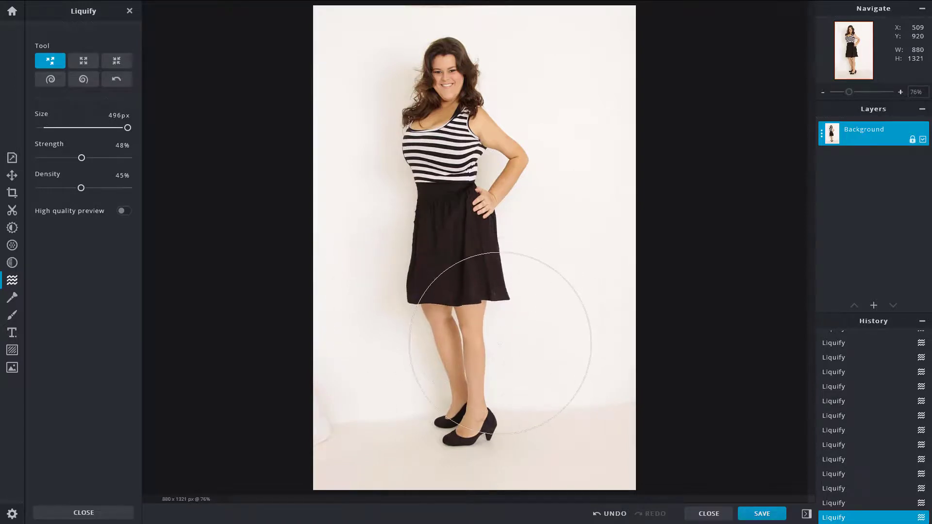
pyautogui.moveTo(438, 181)
pyautogui.mouseDown()
pyautogui.moveTo(471, 211)
pyautogui.moveTo(475, 162)
pyautogui.moveTo(456, 152)
pyautogui.moveTo(392, 165)
pyautogui.moveTo(379, 193)
pyautogui.moveTo(479, 184)
pyautogui.moveTo(455, 196)
pyautogui.moveTo(473, 165)
pyautogui.mouseUp()
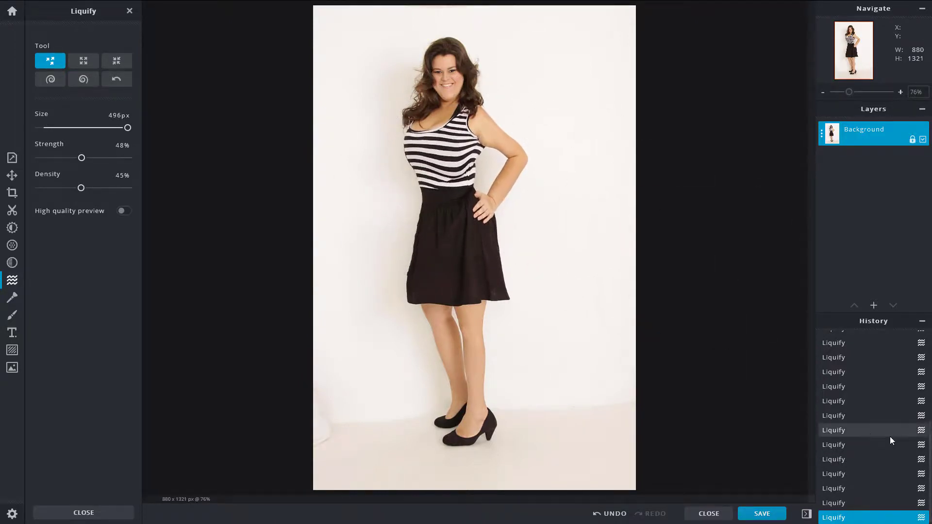
# Compare the earliest listed Liquify state in the history with the latest one, then return to the earliest listed state
pyautogui.scroll(3, 843, 371)
pyautogui.click(841, 342)
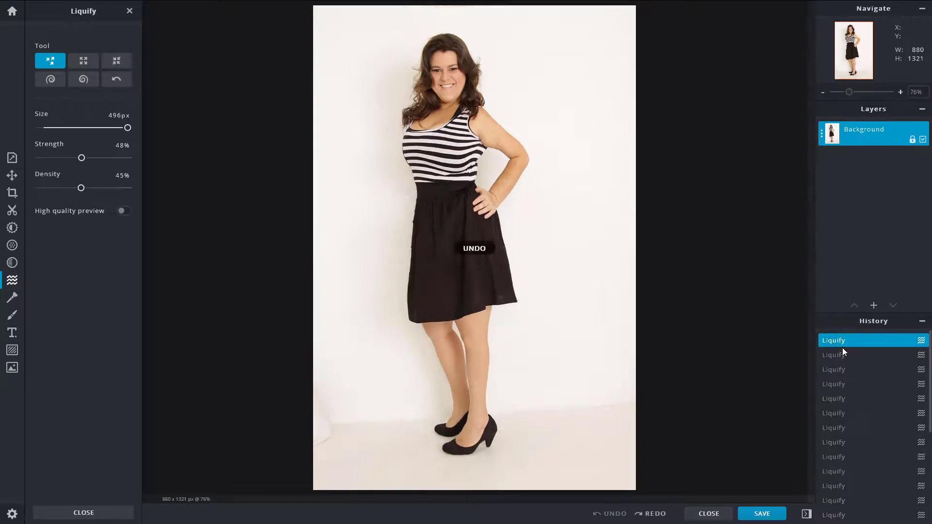
pyautogui.scroll(-3, 859, 436)
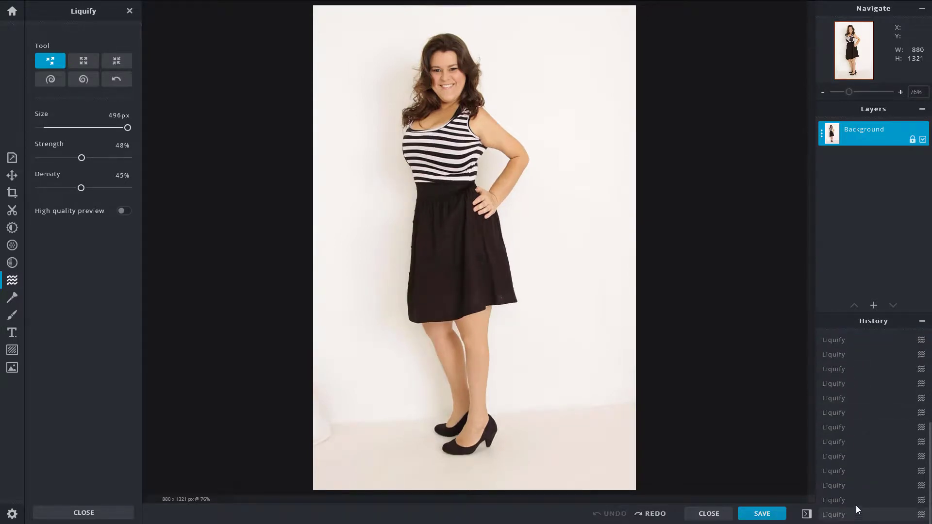
pyautogui.click(855, 505)
pyautogui.scroll(3, 855, 502)
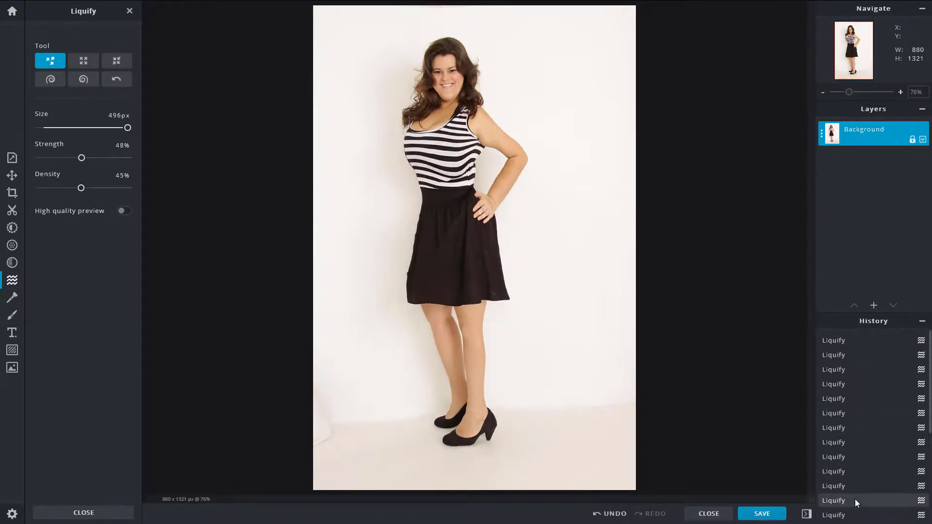
pyautogui.click(838, 343)
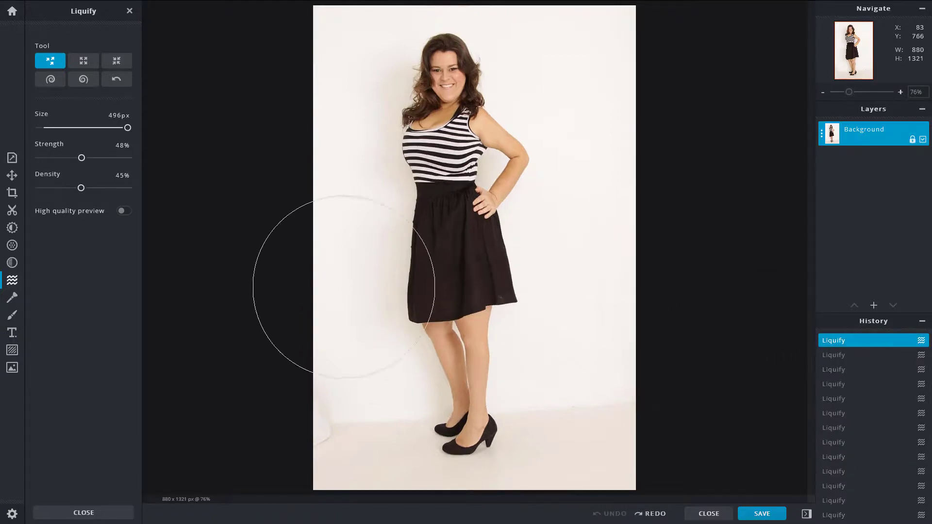